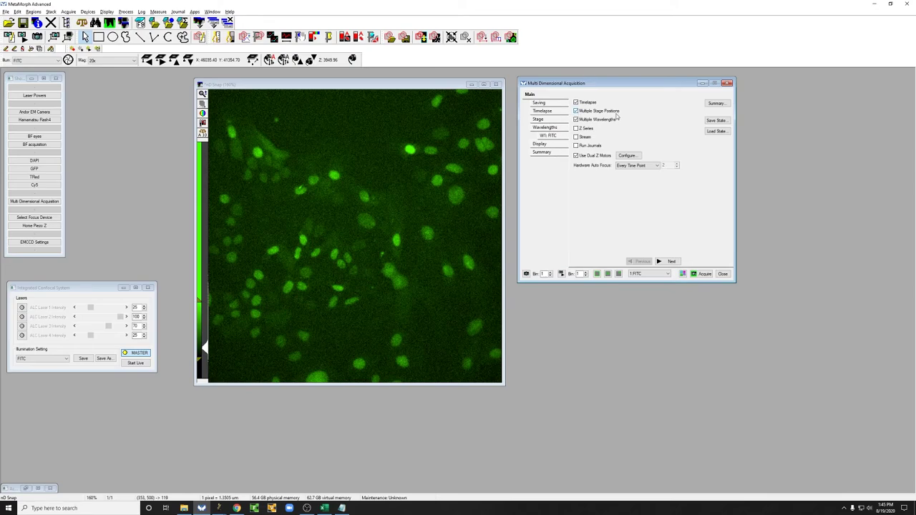
# - Show the Stage page of the acquisition dialog, listing its one saved stage position
pyautogui.click(556, 122)
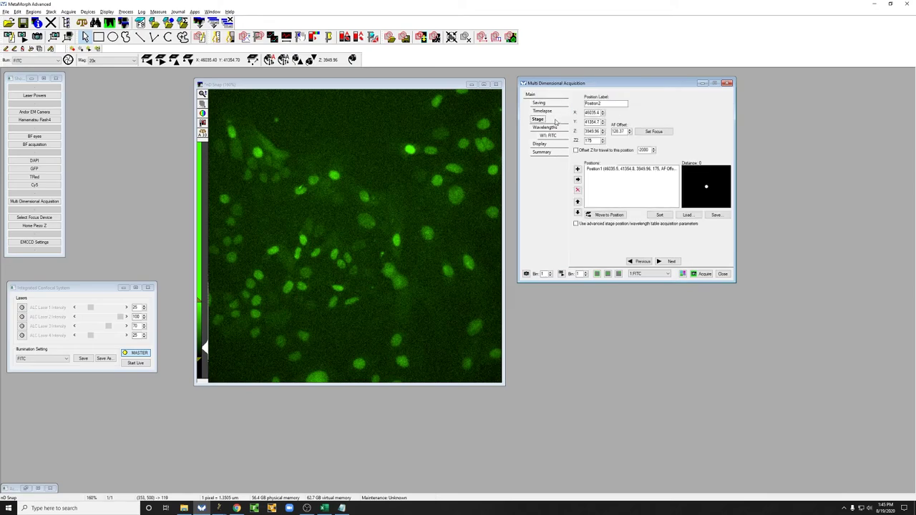
# - Start live view, then save the current live field to the stage list as Position2
pyautogui.click(563, 274)
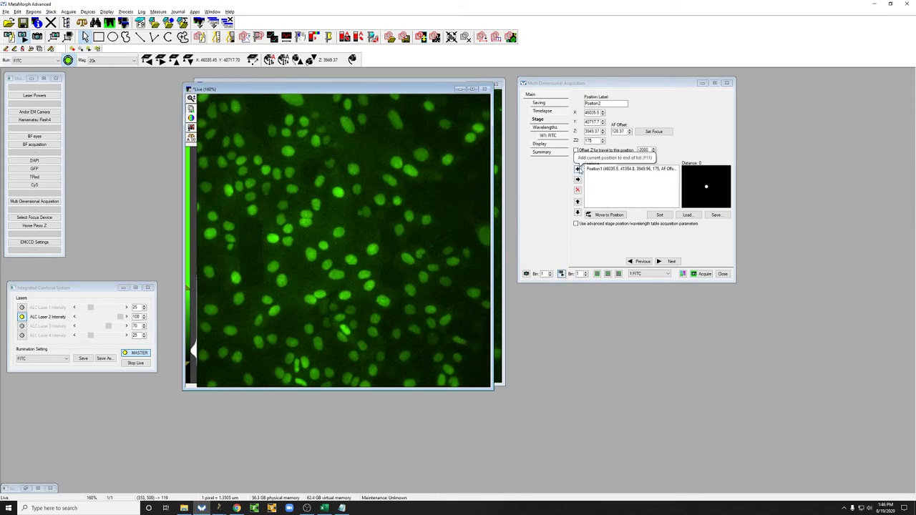
pyautogui.click(653, 137)
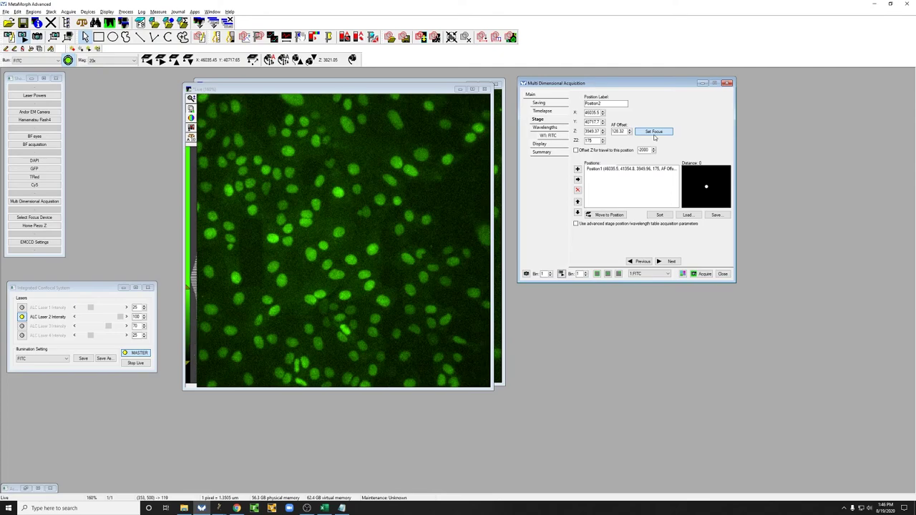
pyautogui.click(577, 170)
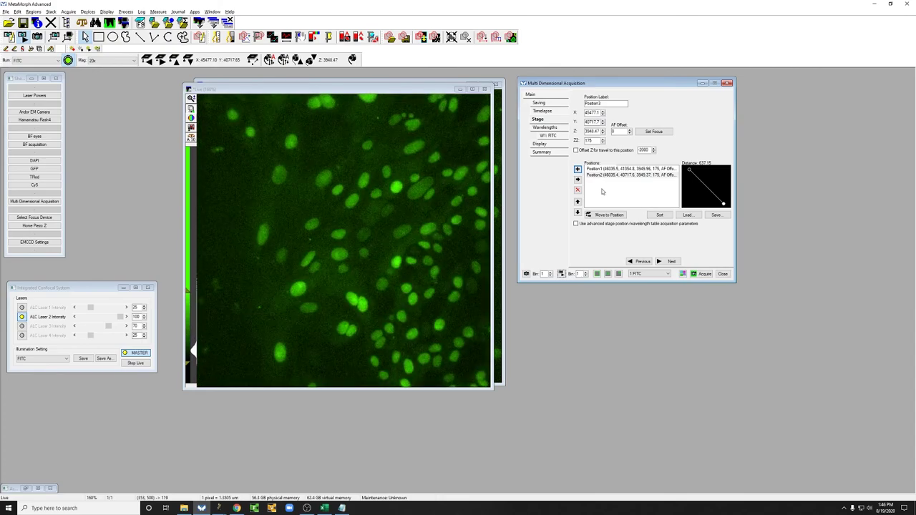
# - Store the autofocus offset for the new field and save it as Position3
pyautogui.click(655, 134)
pyautogui.click(655, 133)
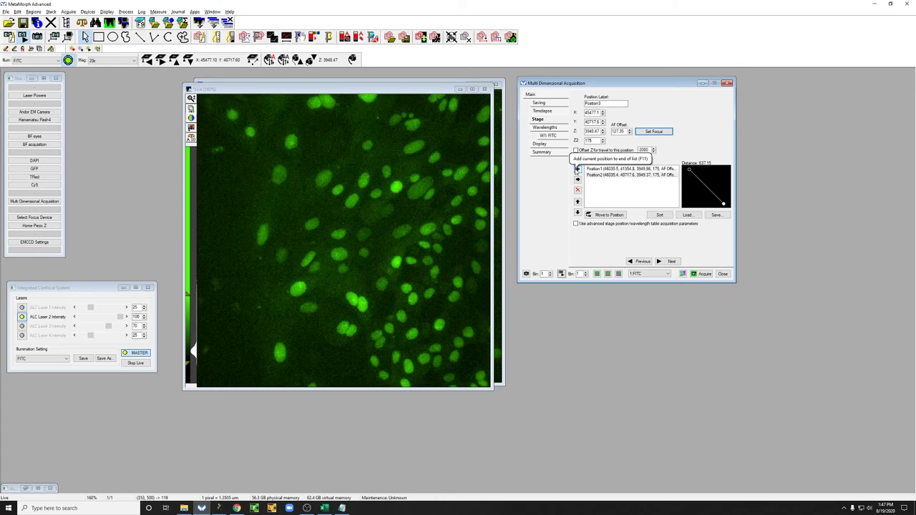
pyautogui.click(578, 170)
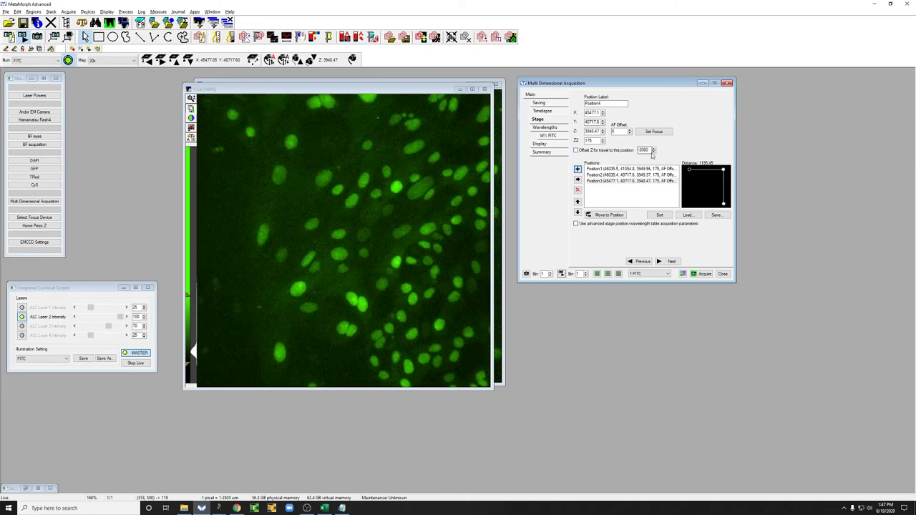
# - Replace the Offset Z for travel value of -2000 with 0
pyautogui.doubleClick(644, 149)
pyautogui.write('0')
# - Set the time-lapse to 5 time points at a 5 sec interval, giving 20 sec duration
pyautogui.click(557, 112)
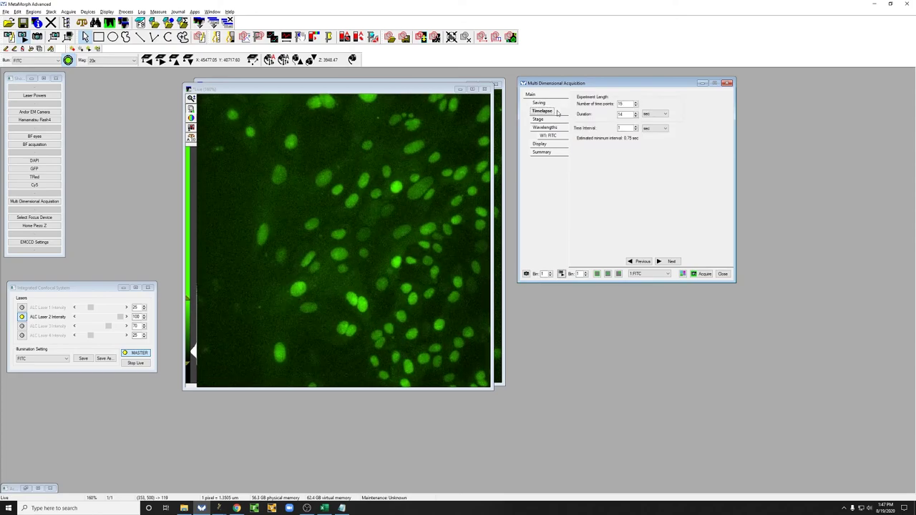
pyautogui.doubleClick(615, 104)
pyautogui.write('5')
pyautogui.press('Tab')
pyautogui.doubleClick(622, 127)
pyautogui.write('5')
pyautogui.doubleClick(621, 128)
pyautogui.press('Tab')
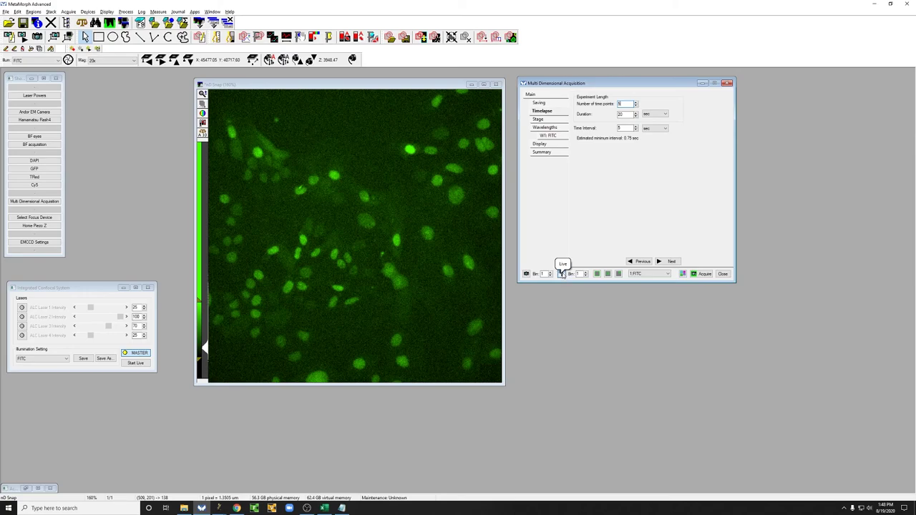
# - Stop live view and change the saved-image base name to '1cb of 3'
pyautogui.click(563, 274)
pyautogui.click(541, 104)
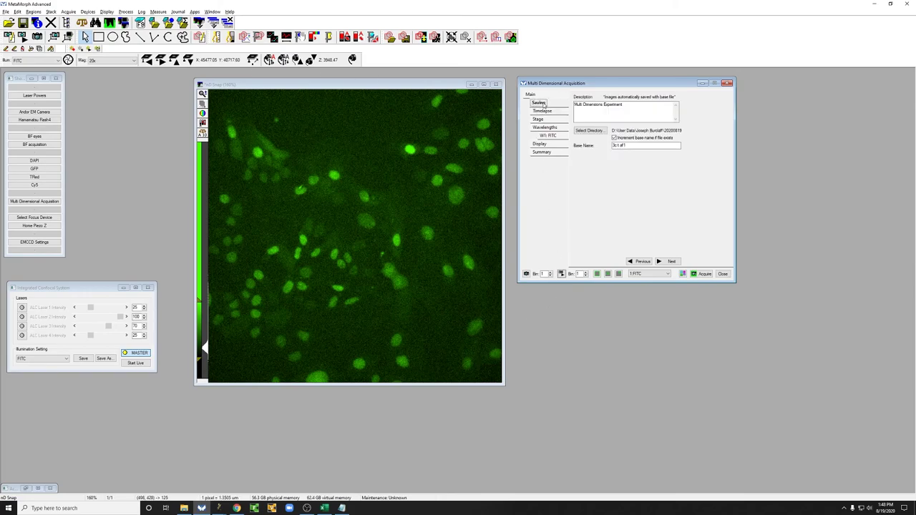
pyautogui.doubleClick(617, 146)
pyautogui.write('1cb of 3')
# - Review the Timelapse, Stage and Main pages, ending on the Stage list with Z travel offset 0
pyautogui.click(551, 112)
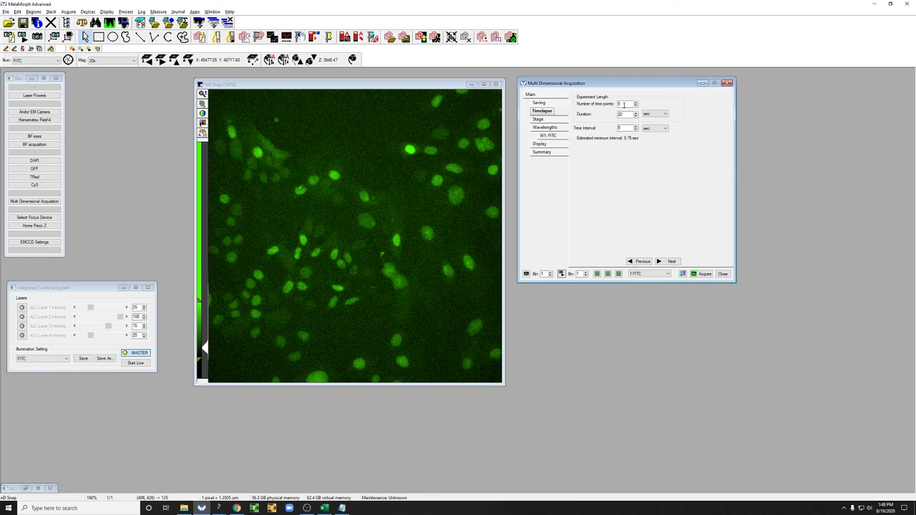
pyautogui.click(620, 105)
pyautogui.click(556, 122)
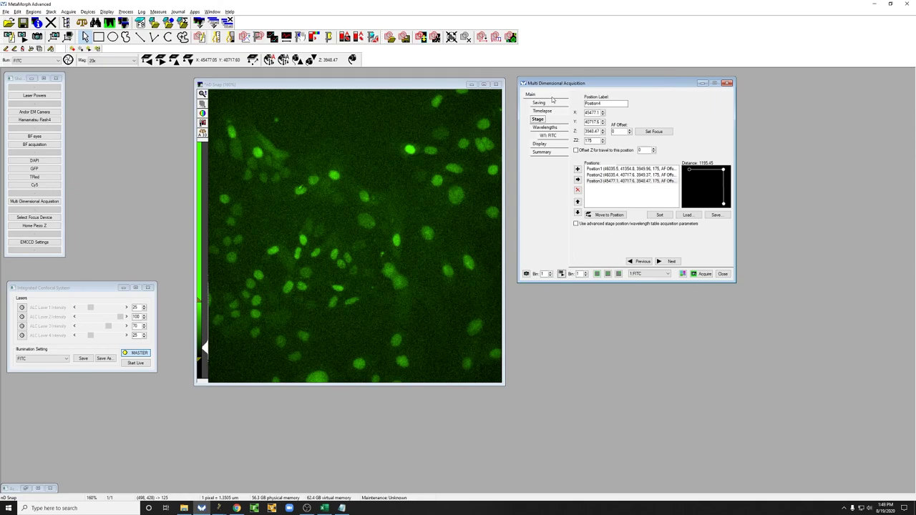
pyautogui.click(551, 97)
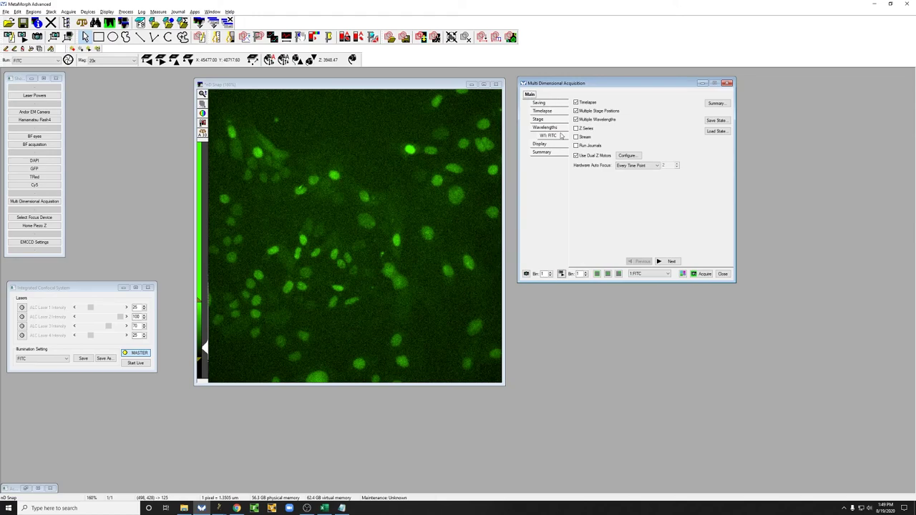
pyautogui.click(551, 120)
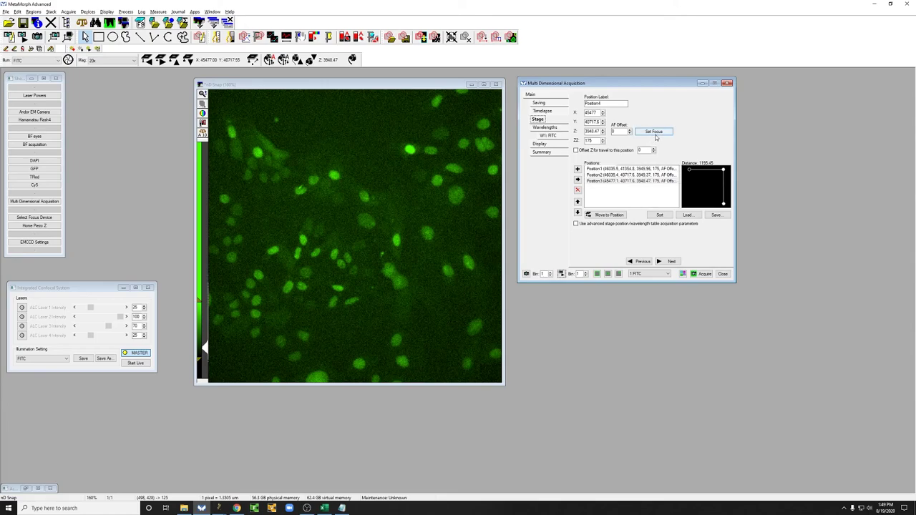
pyautogui.click(639, 150)
# - Acquire the three-position FITC time-lapse and wait for it to finish
pyautogui.click(695, 276)
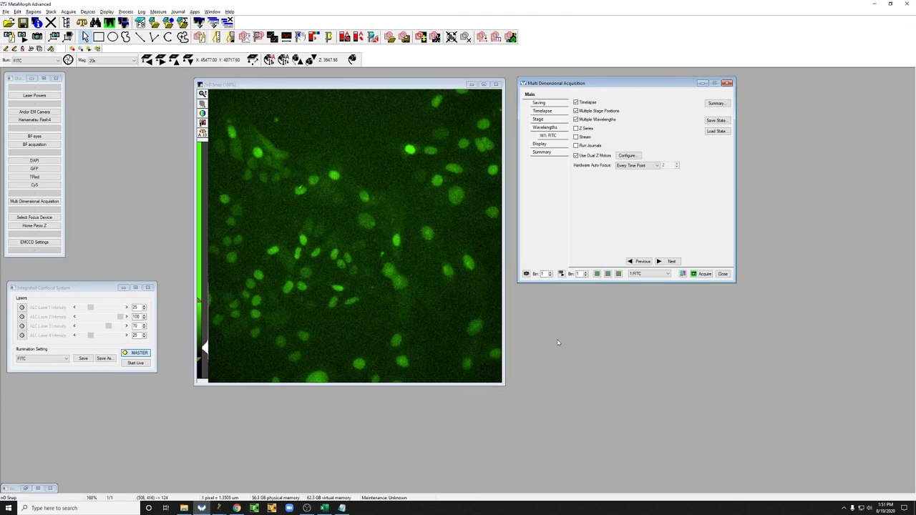
# - Minimize MetaMorph, sort the data folder by date, and drag the '1c t af 3p' ND file onto Fiji
pyautogui.click(873, 3)
pyautogui.moveTo(329, 147); pyautogui.dragTo(352, 97)
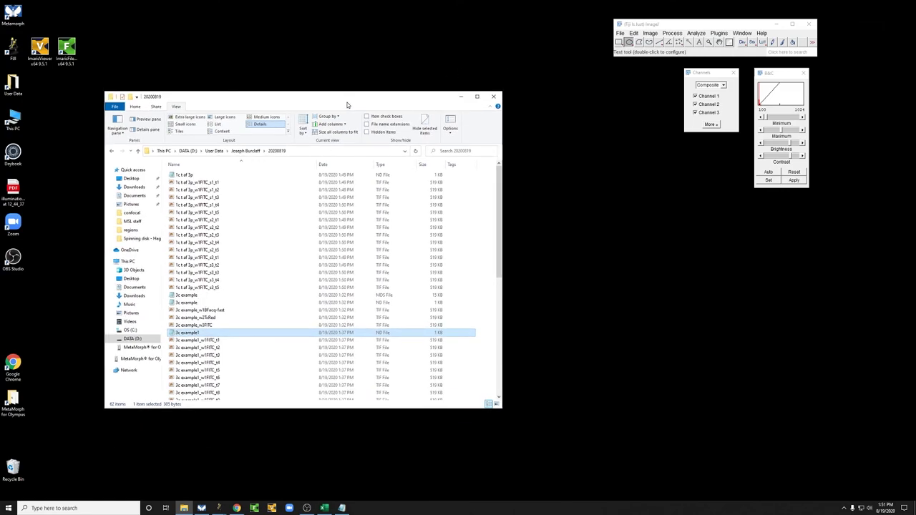
pyautogui.click(320, 165)
pyautogui.scroll(8, 243, 233)
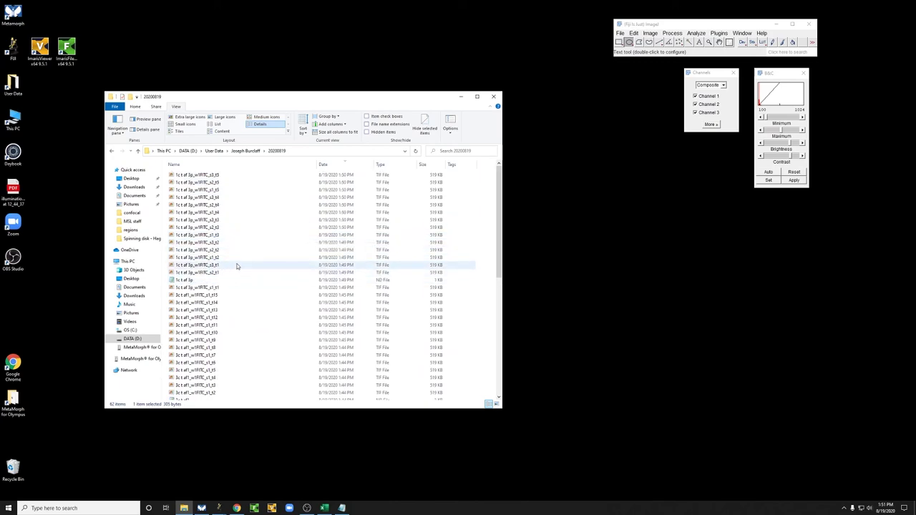
pyautogui.click(199, 288)
pyautogui.keyDown('shift'); pyautogui.click(206, 175); pyautogui.keyUp('shift')
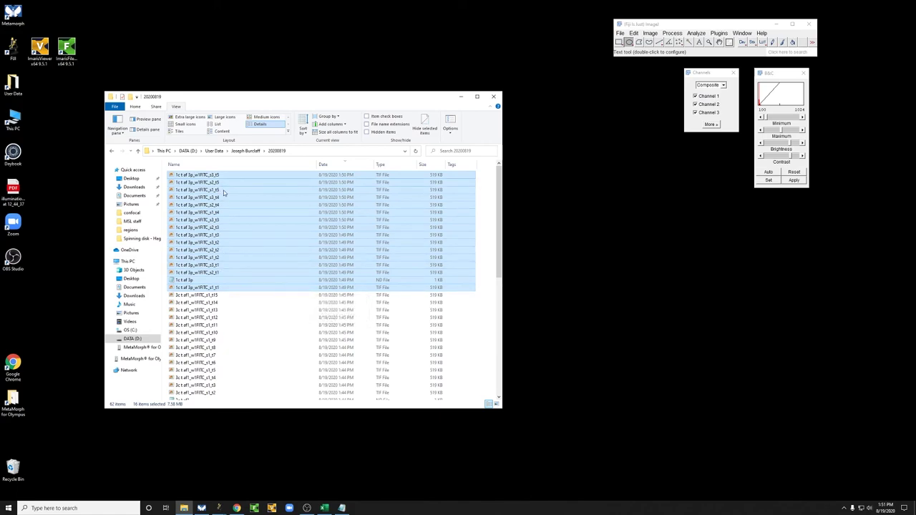
pyautogui.click(272, 280)
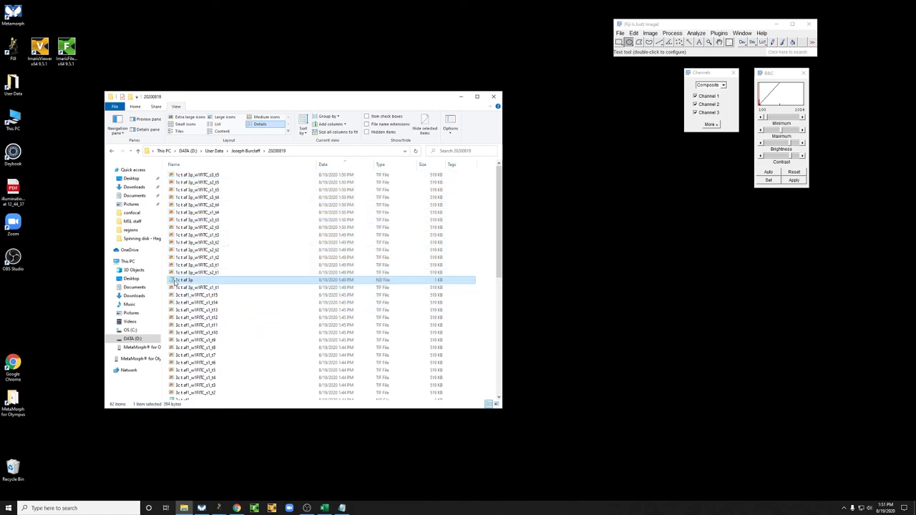
pyautogui.moveTo(272, 279); pyautogui.dragTo(642, 50)
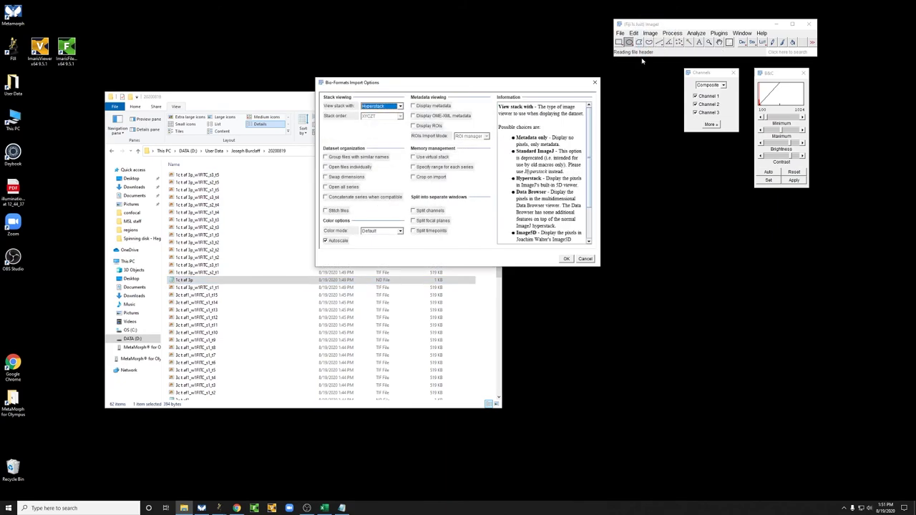
# - Import all three stage-position series and scrub through the Position3 and Position2 time points
pyautogui.click(567, 259)
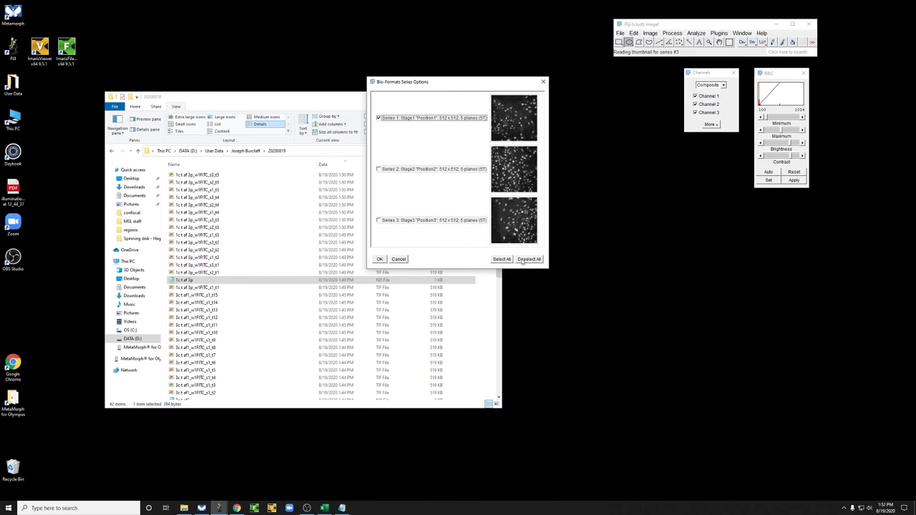
pyautogui.click(500, 260)
pyautogui.click(379, 259)
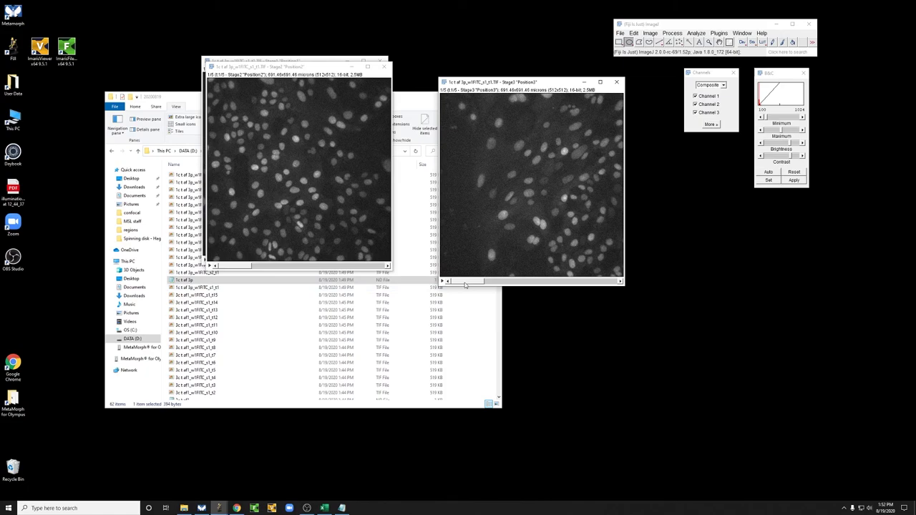
pyautogui.moveTo(465, 284); pyautogui.dragTo(602, 283)
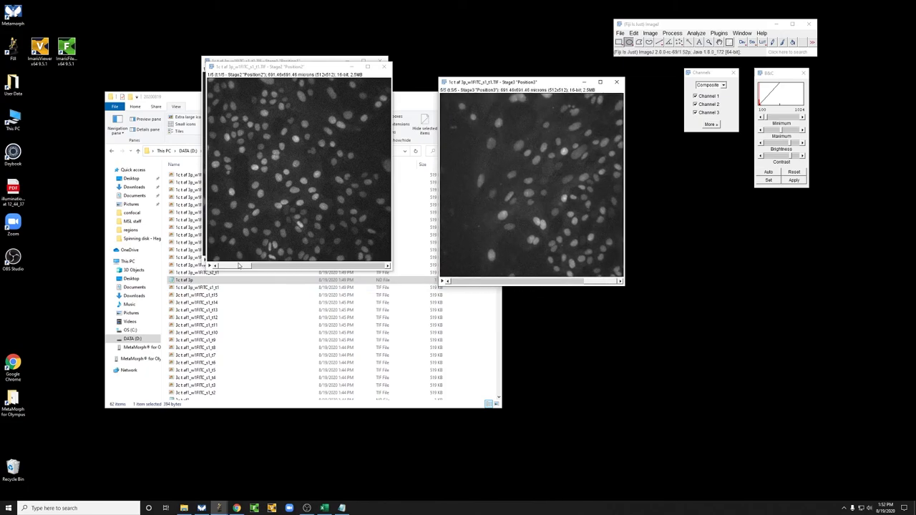
pyautogui.moveTo(239, 265)
pyautogui.mouseDown()
pyautogui.moveTo(358, 265)
pyautogui.moveTo(228, 264)
pyautogui.mouseUp()
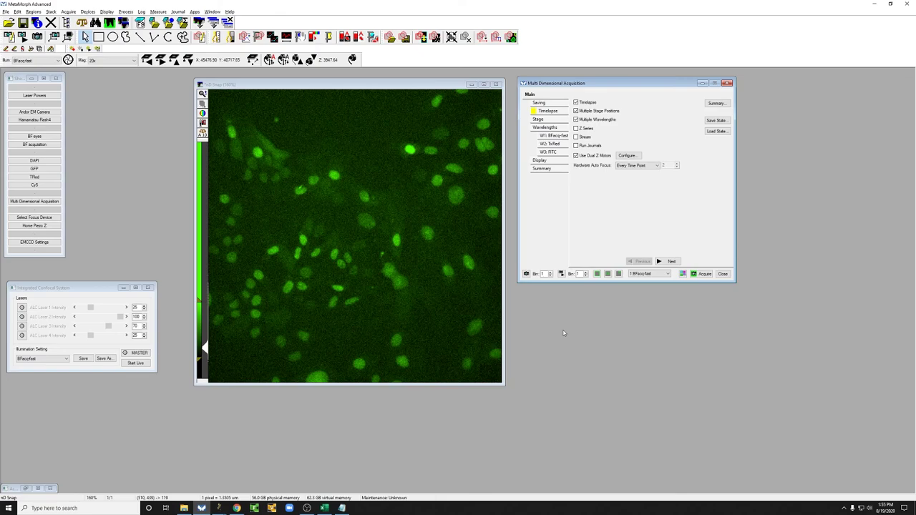
# - Load the 3c t af 3p .nd file into Fiji with all three position series selected
pyautogui.click(874, 4)
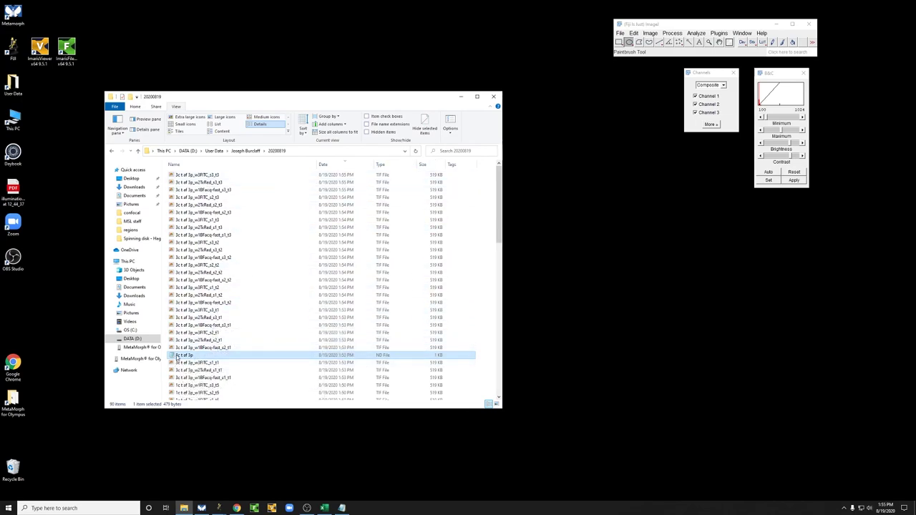
pyautogui.moveTo(177, 359); pyautogui.dragTo(653, 54)
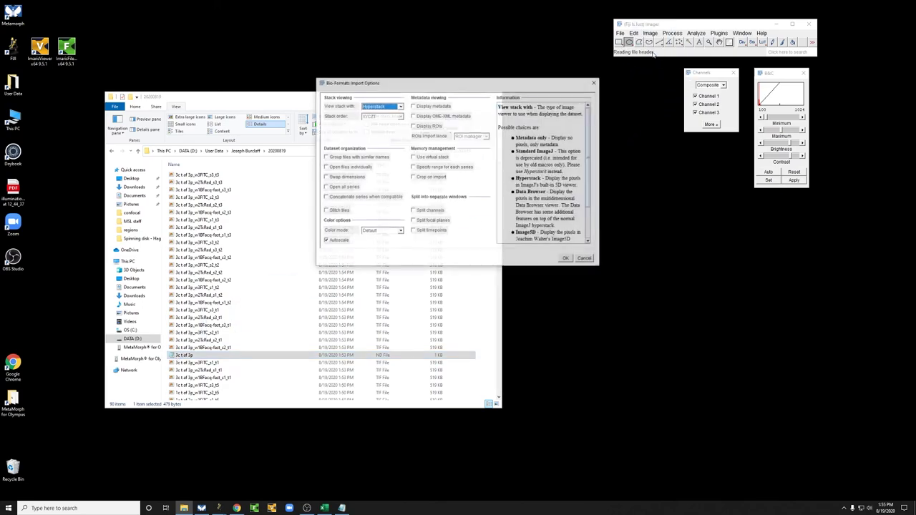
pyautogui.click(565, 259)
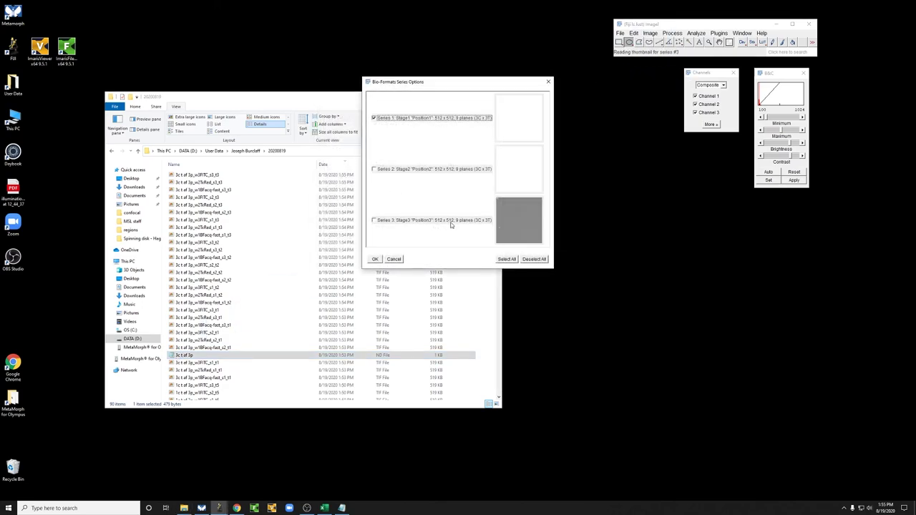
pyautogui.click(506, 260)
pyautogui.click(375, 259)
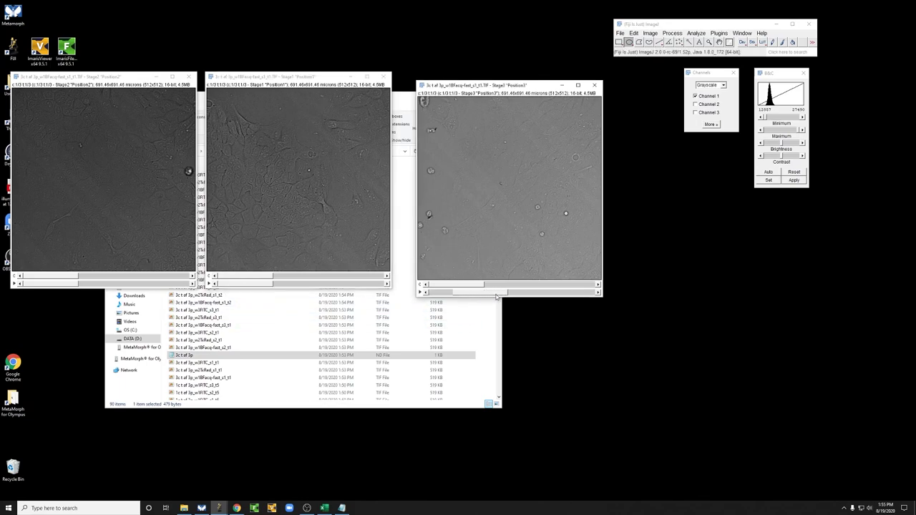
# - Browse the Position3 time points and switch the Channels tool to Color mode
pyautogui.moveTo(496, 296); pyautogui.dragTo(465, 286)
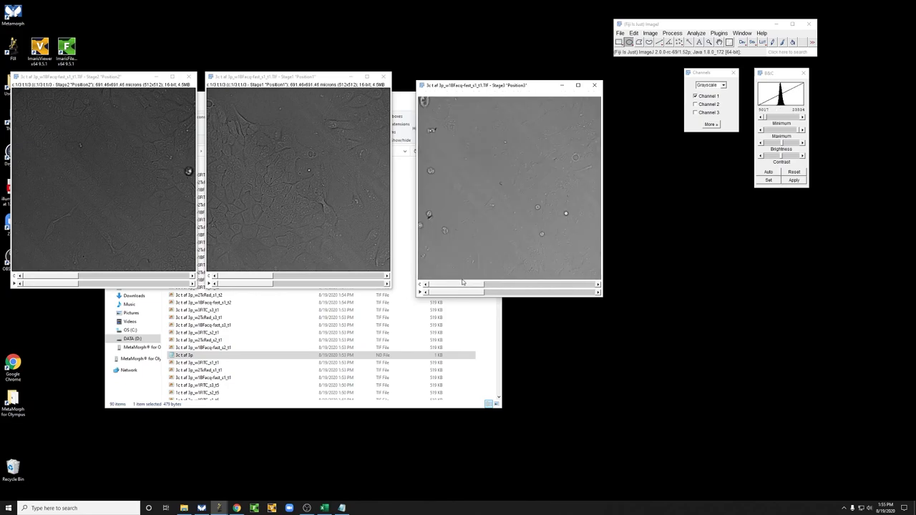
pyautogui.click(723, 85)
pyautogui.click(722, 93)
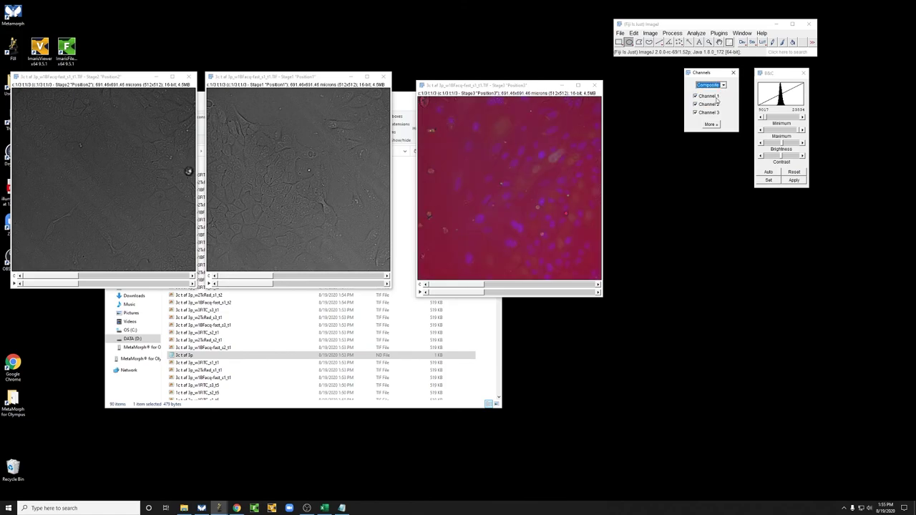
pyautogui.click(711, 125)
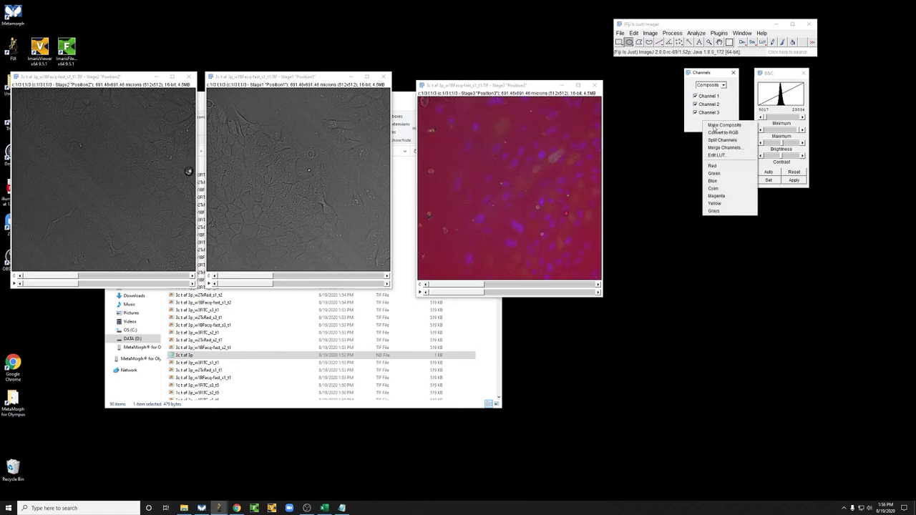
pyautogui.click(723, 85)
pyautogui.click(718, 102)
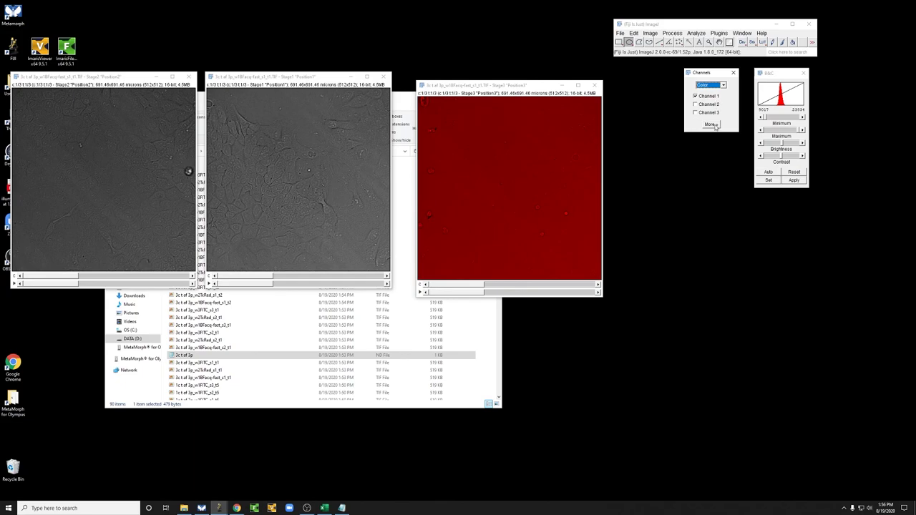
# - Assign Grays, Red and Green lookup tables to channels 1, 2 and 3
pyautogui.click(713, 124)
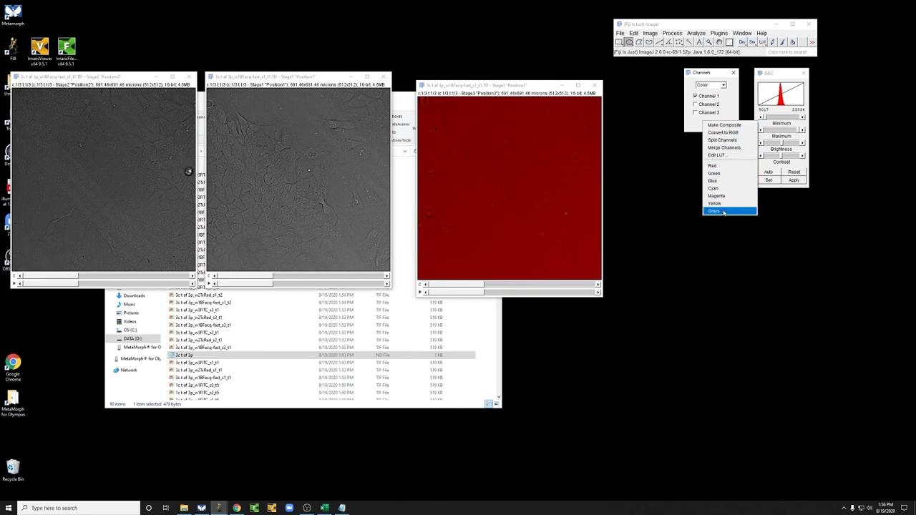
pyautogui.click(723, 212)
pyautogui.click(695, 103)
pyautogui.click(712, 125)
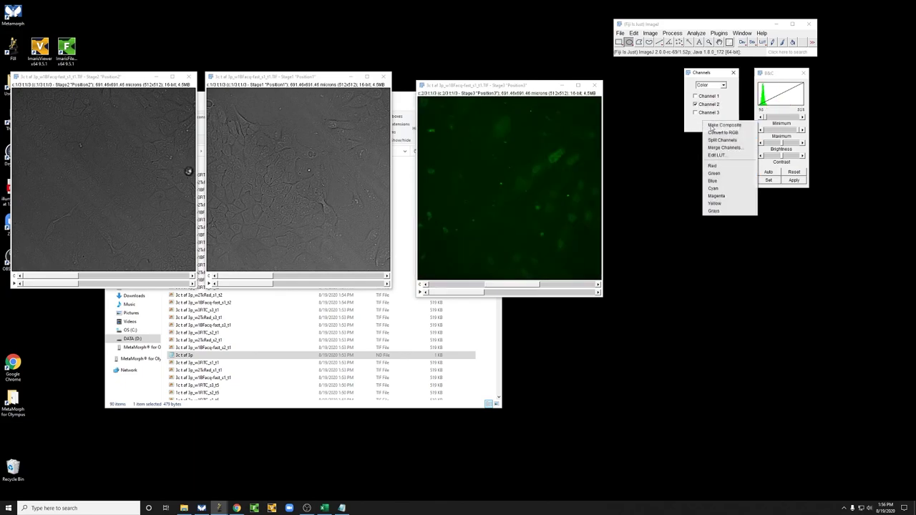
pyautogui.click(713, 166)
pyautogui.click(709, 113)
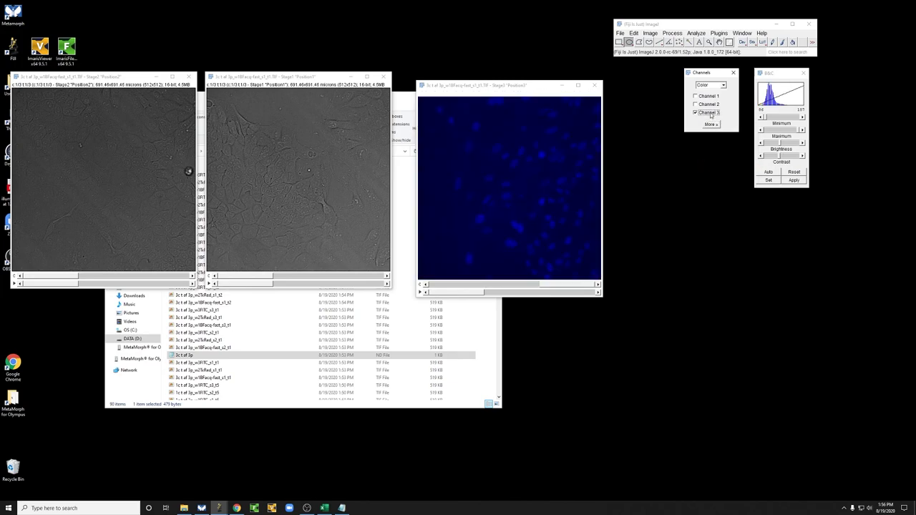
pyautogui.click(712, 125)
pyautogui.click(713, 174)
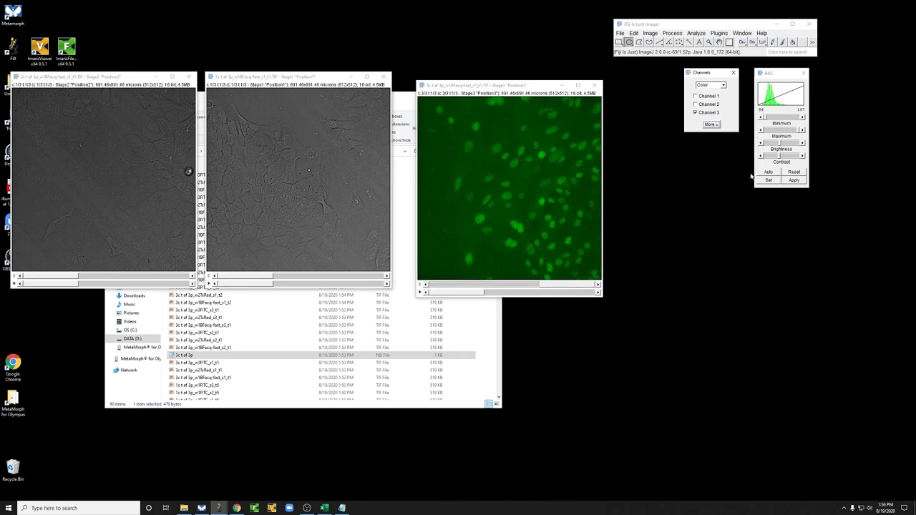
# - Move Position2 above Position1, then sort the stage list for a 1195.45 travel distance
pyautogui.moveTo(480, 296); pyautogui.dragTo(457, 293)
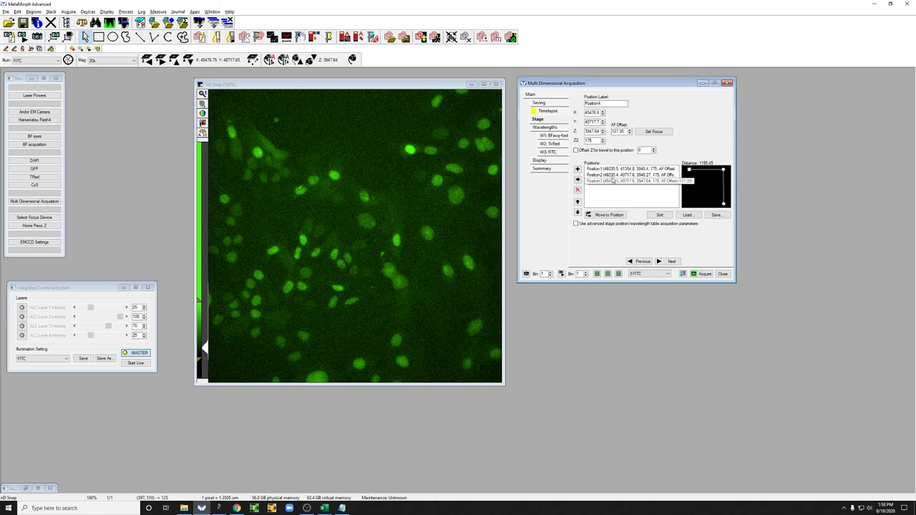
pyautogui.click(644, 176)
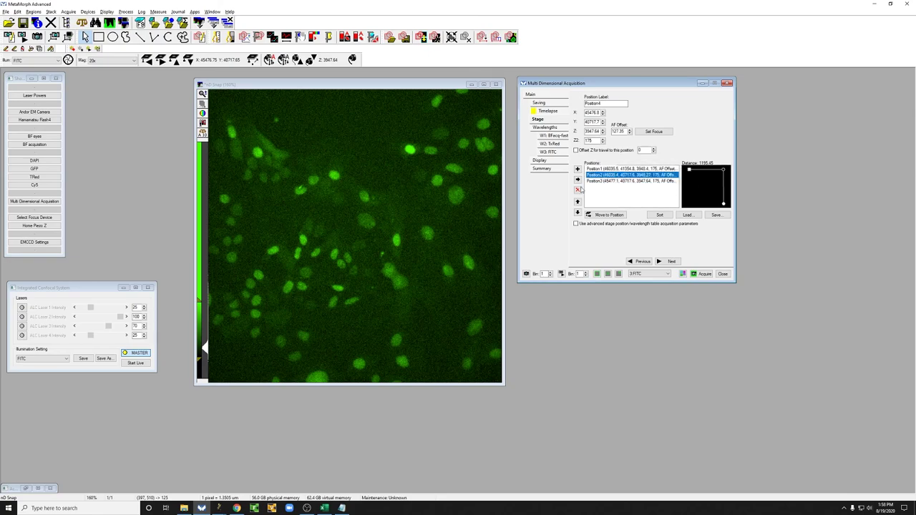
pyautogui.click(578, 202)
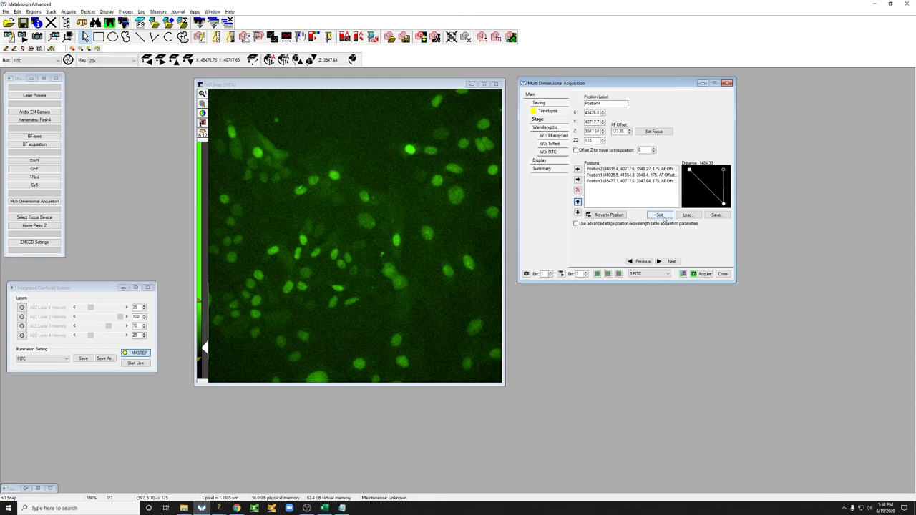
pyautogui.click(659, 215)
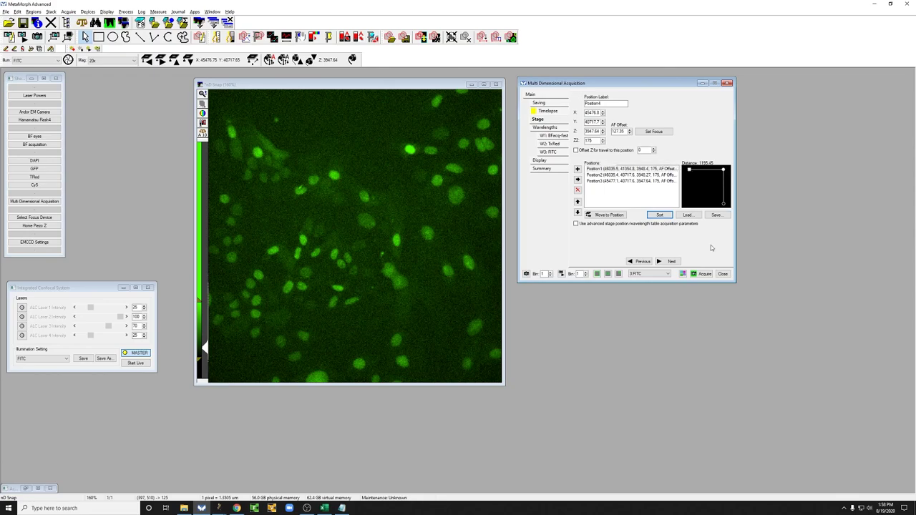
# - Send the stage to Position2 and start the live camera view
pyautogui.click(627, 175)
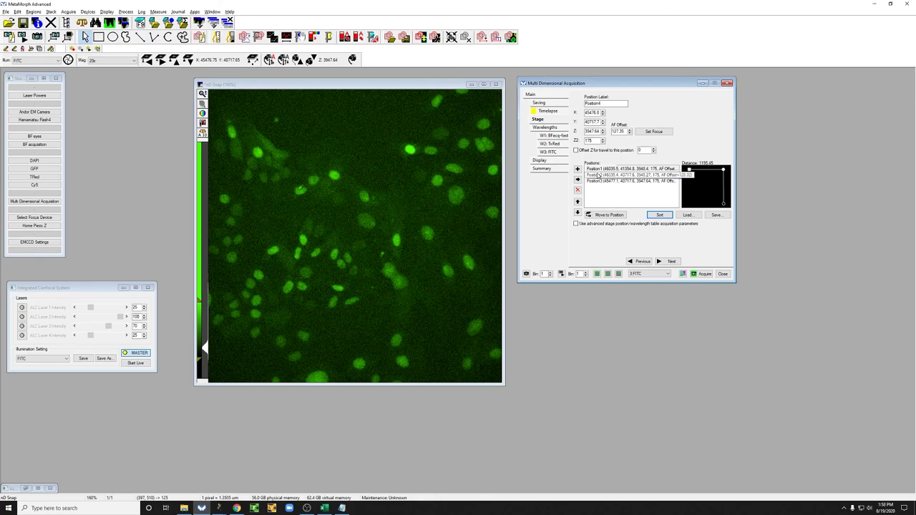
pyautogui.click(613, 216)
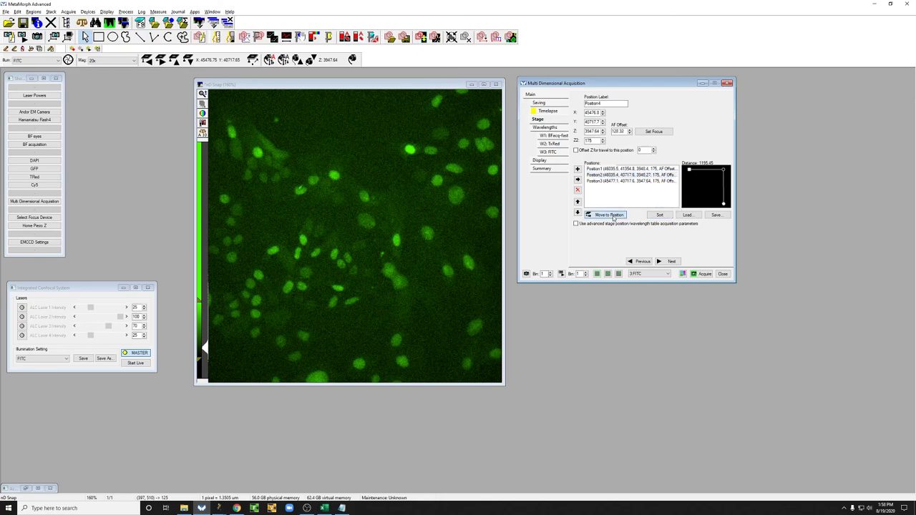
pyautogui.click(562, 274)
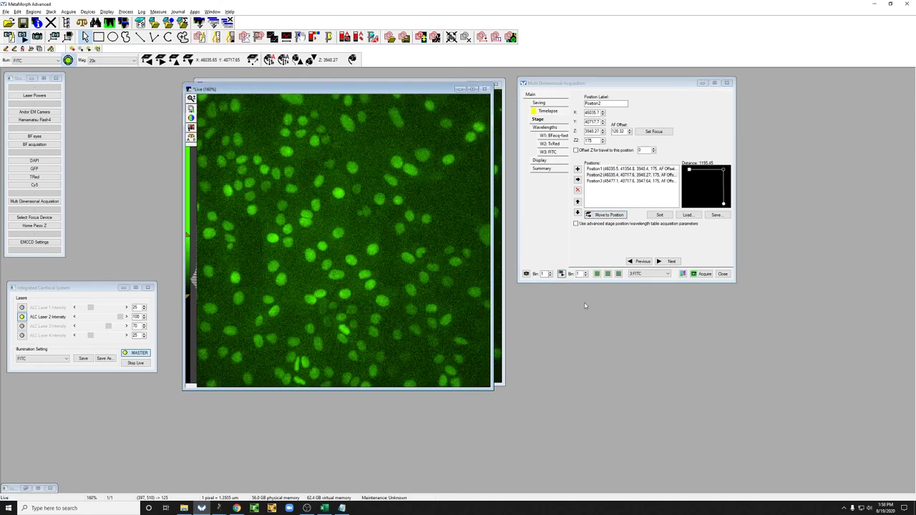
# - Send the stage to Position3, moving X to 45528.6
pyautogui.click(609, 181)
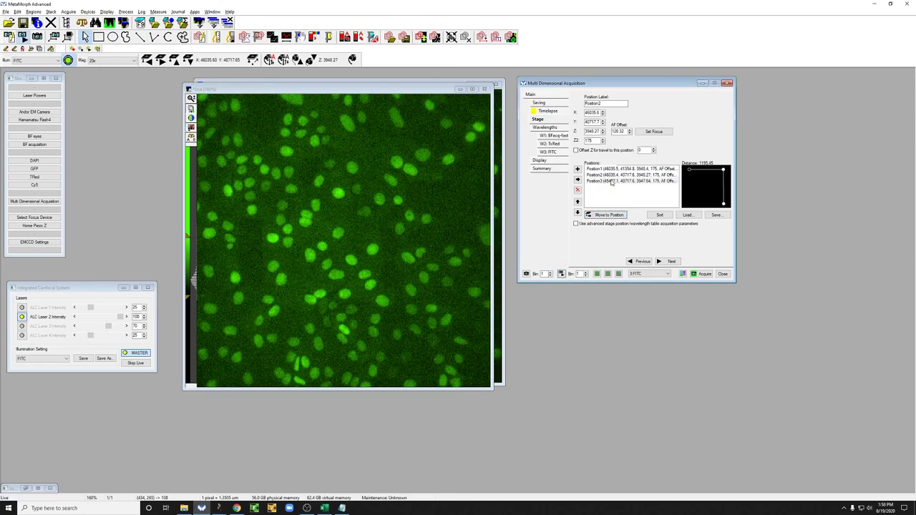
pyautogui.click(623, 216)
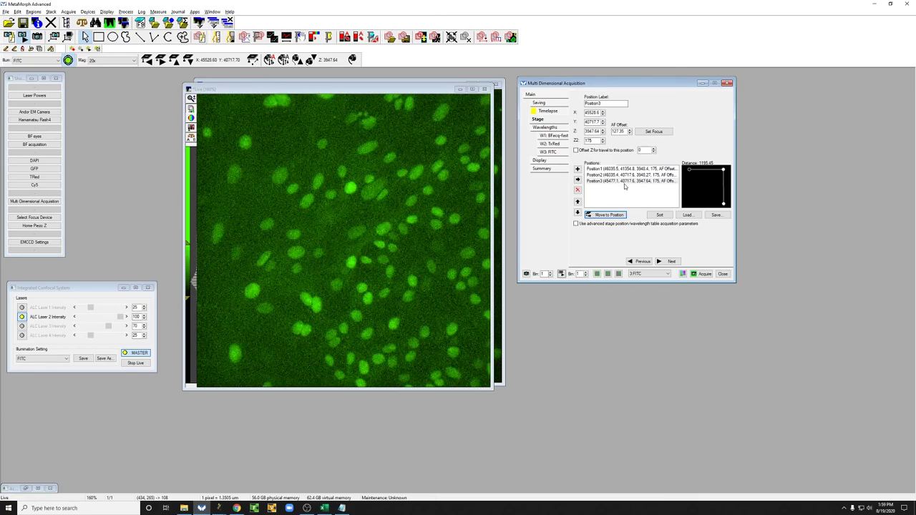
pyautogui.click(591, 181)
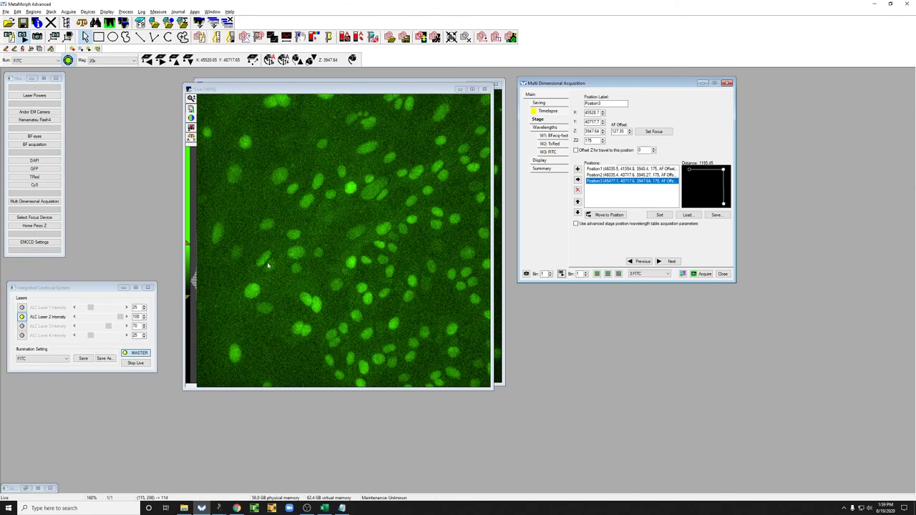
# - Overwrite Position3 with the current stage location
pyautogui.click(578, 179)
pyautogui.click(577, 181)
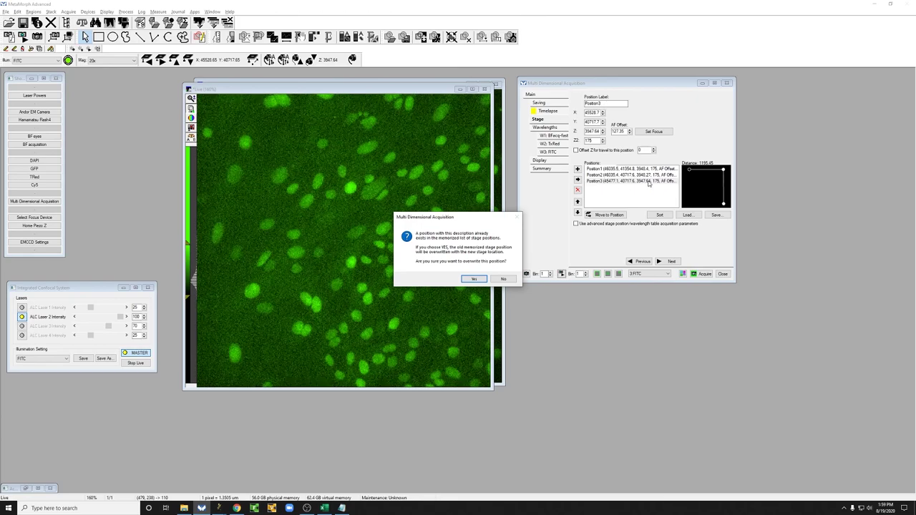
pyautogui.click(474, 279)
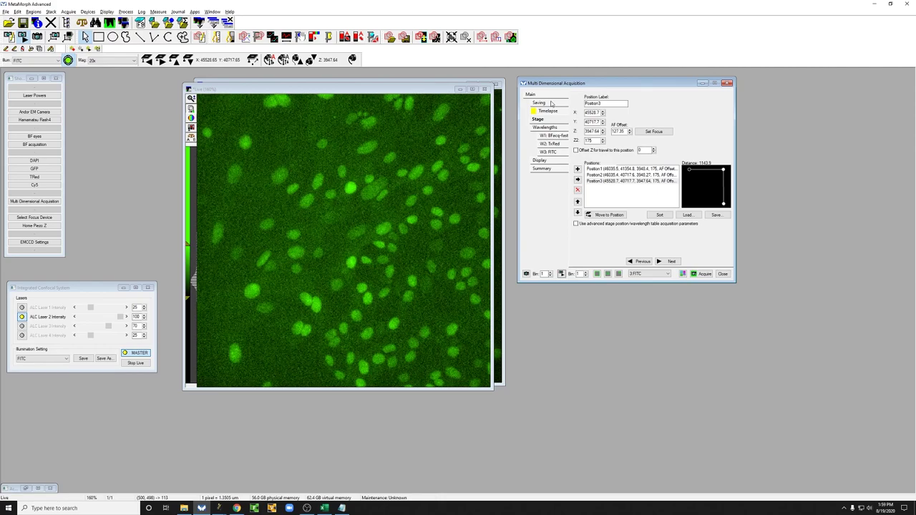
# - Set the autofocus offset here and overwrite Position3 again, giving 1143.9 travel distance
pyautogui.click(659, 132)
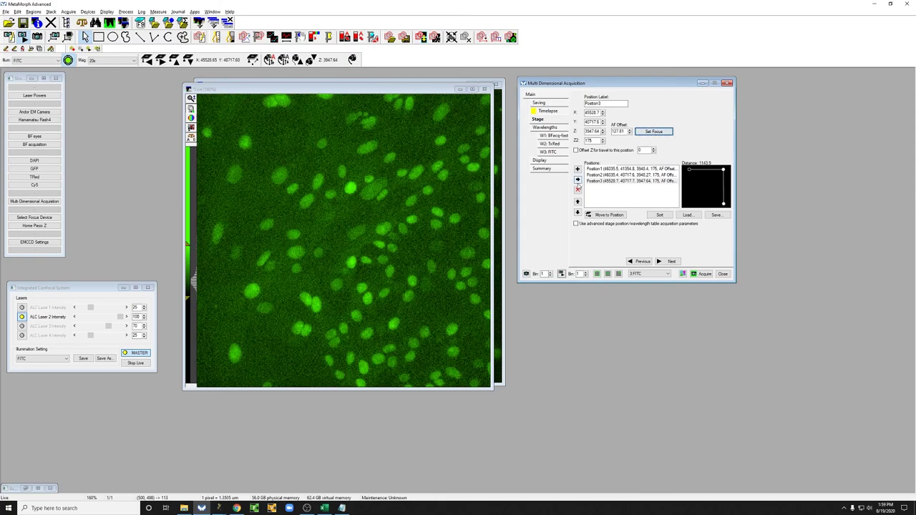
pyautogui.click(578, 180)
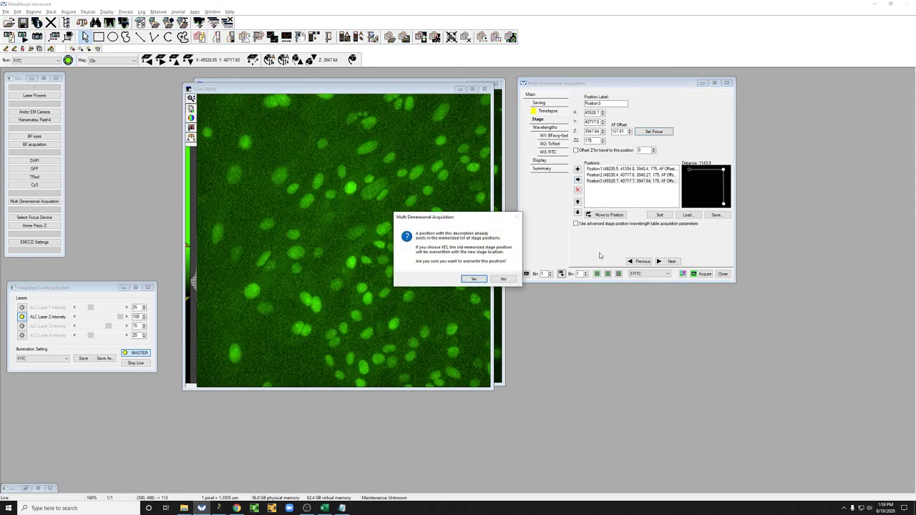
pyautogui.click(478, 284)
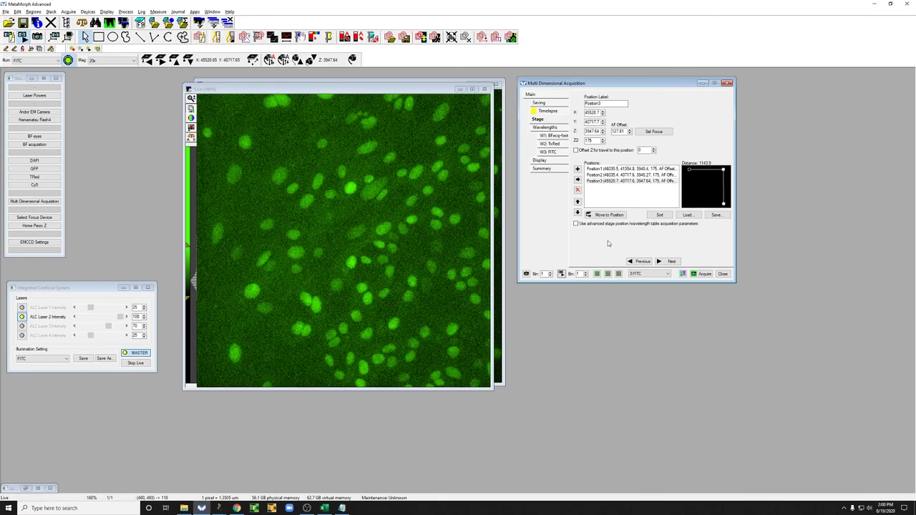
pyautogui.click(576, 224)
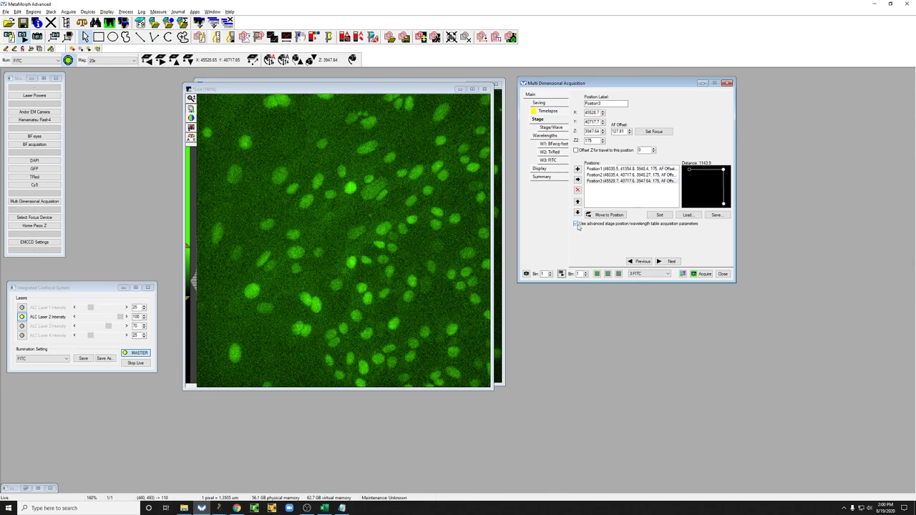
pyautogui.click(551, 127)
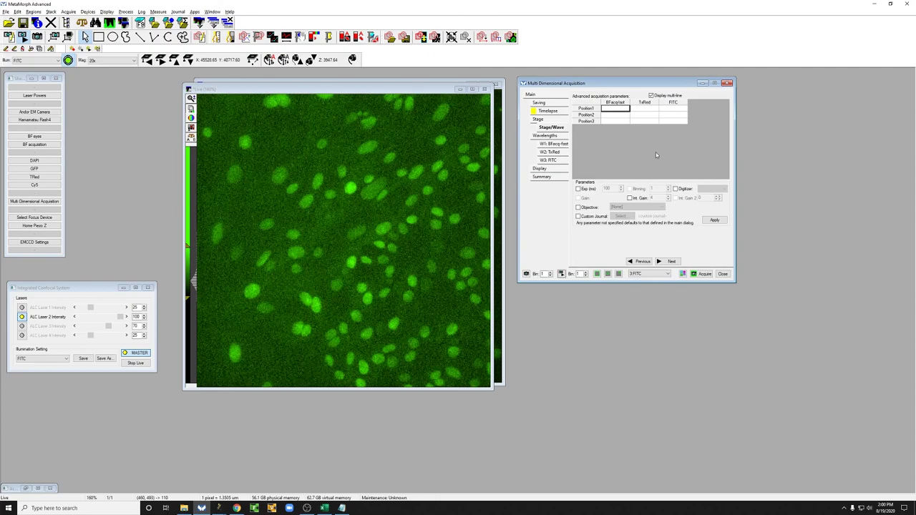
pyautogui.click(564, 121)
pyautogui.click(576, 224)
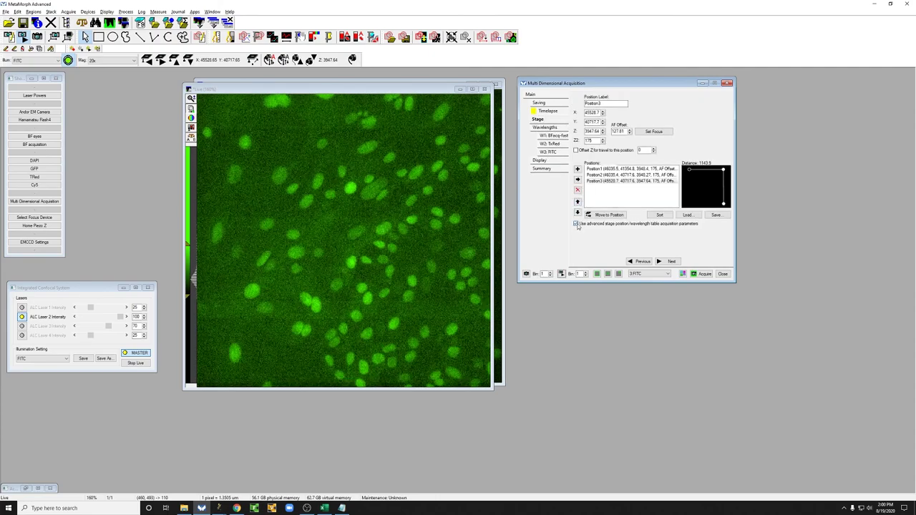